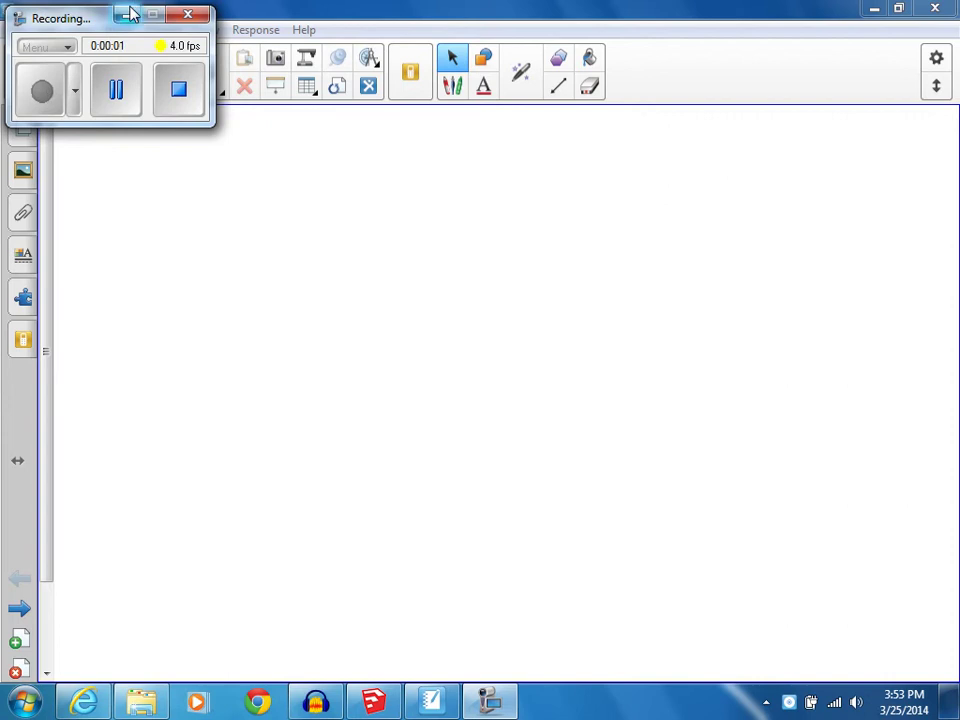
- Search the SMART Notebook gallery for "3D" content
click(125, 15)
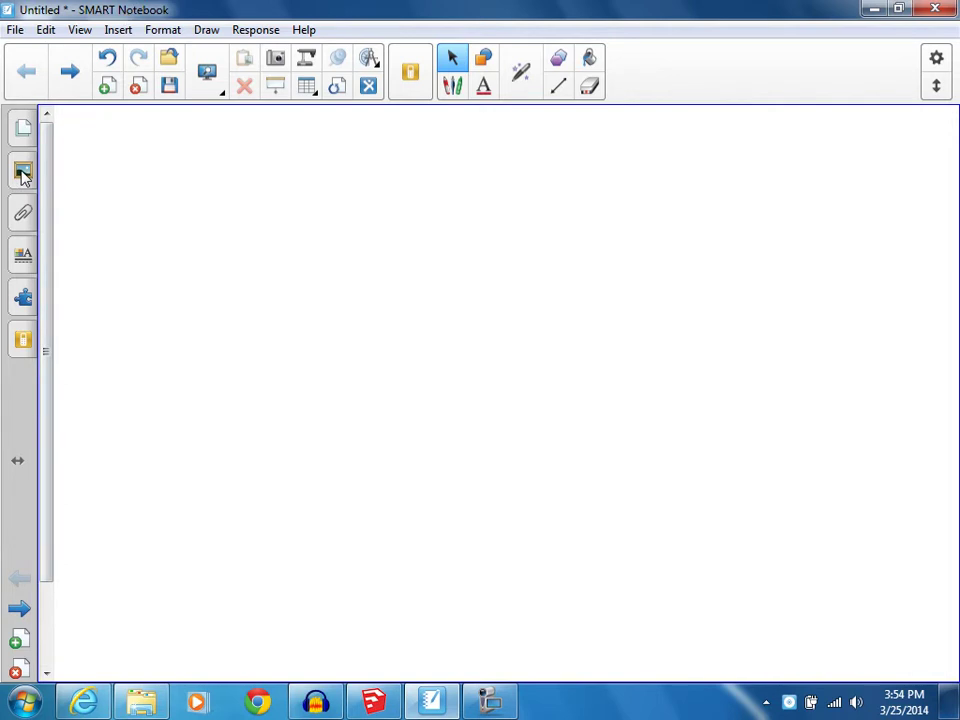
click(23, 173)
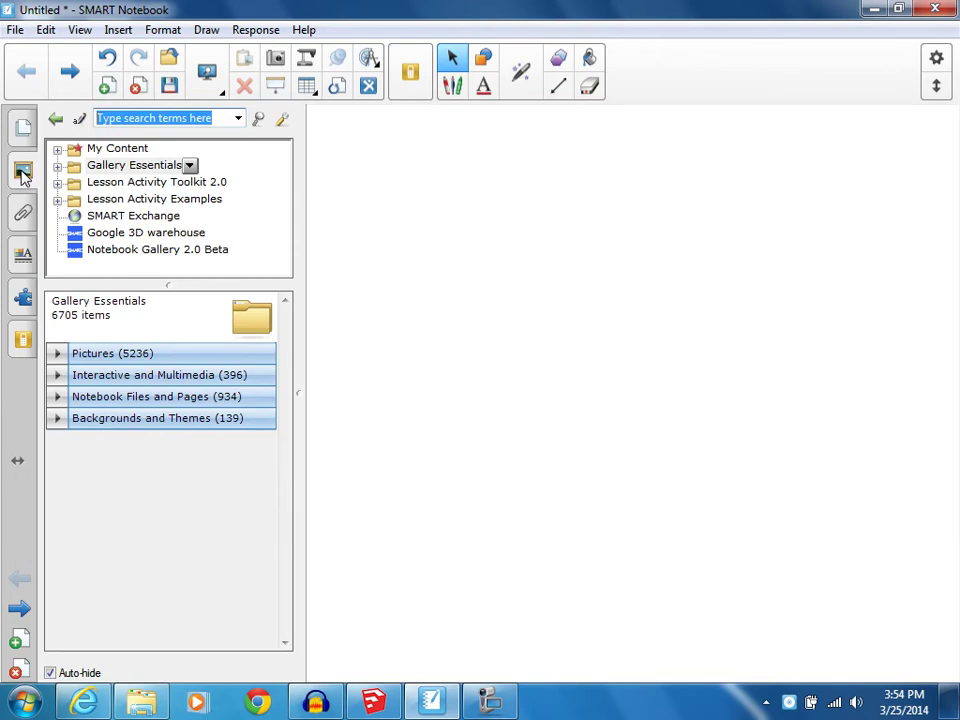
text(3D)
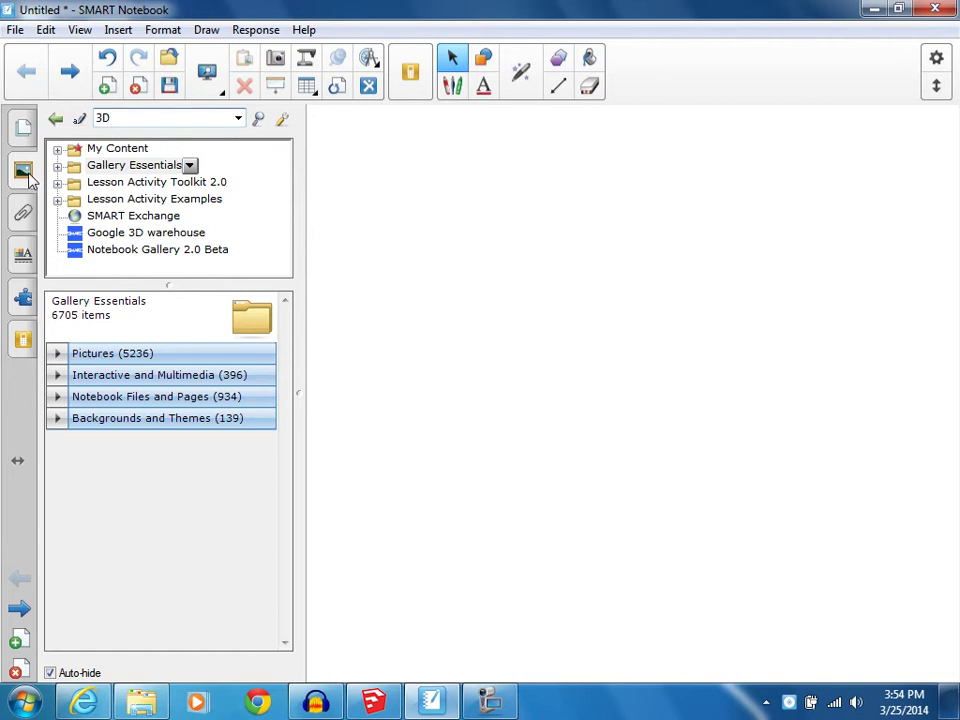
key(Return)
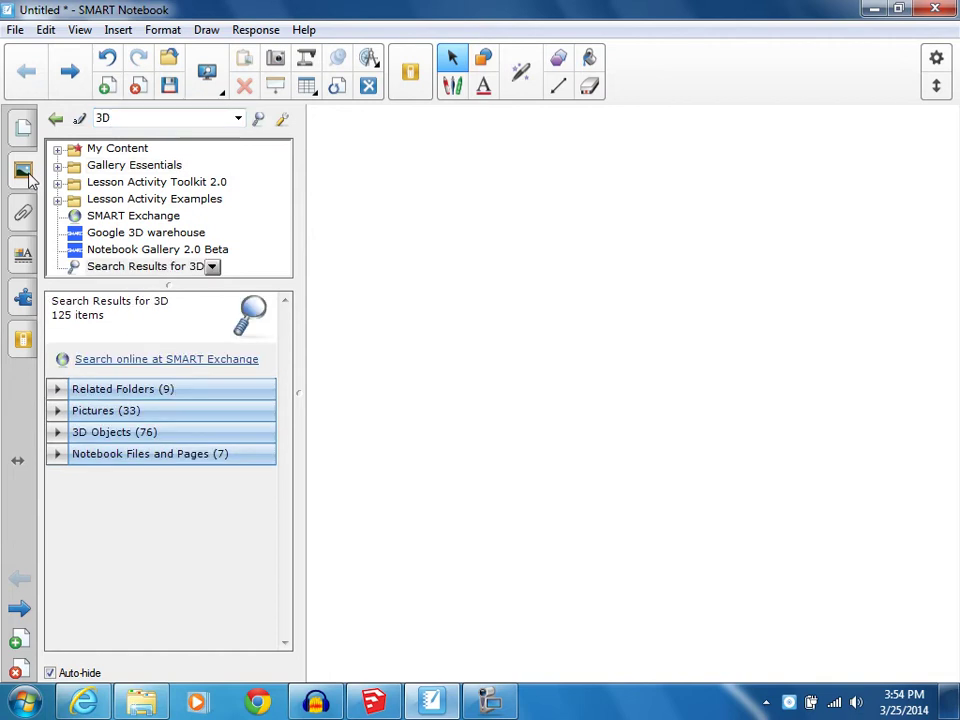
- Place the first Crab model from the 3D Objects results onto the middle of the blank page
click(57, 434)
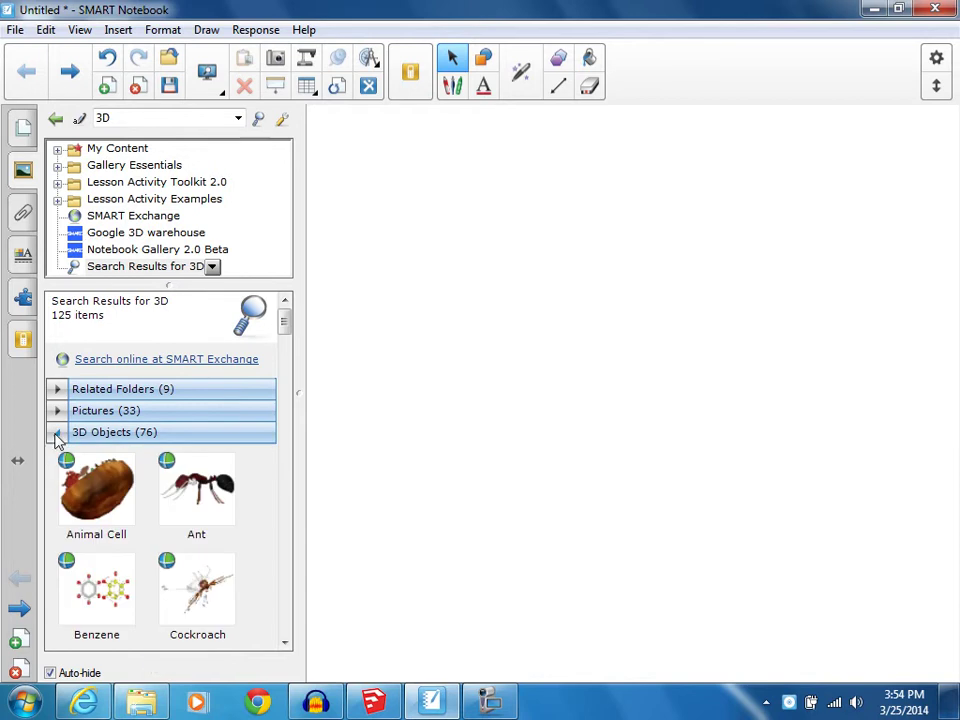
drag(285, 328, 287, 360)
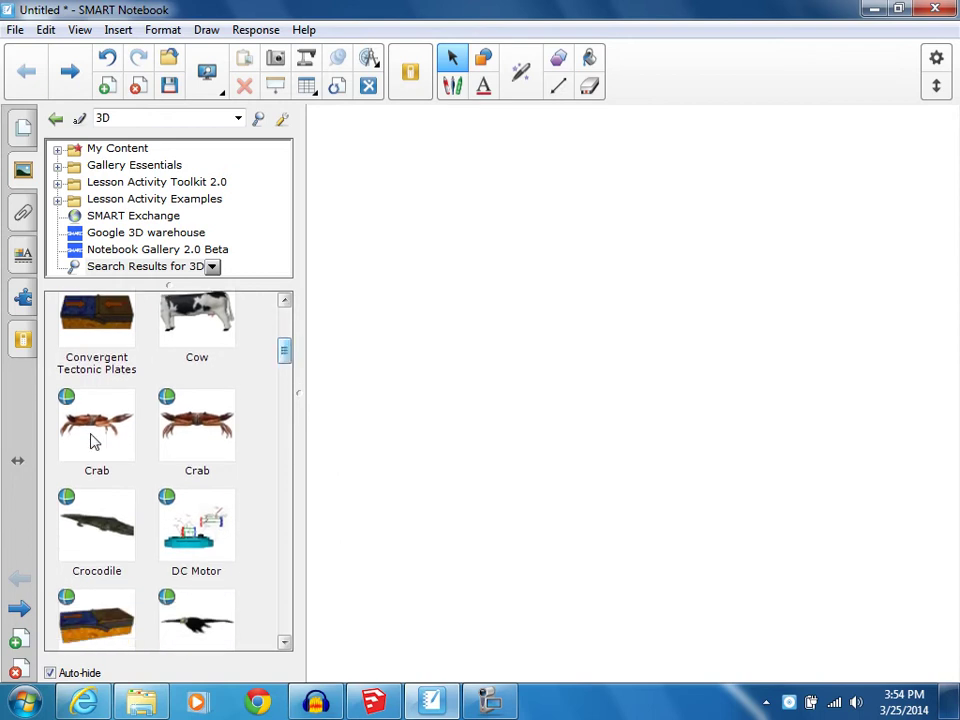
drag(94, 439, 544, 390)
click(815, 566)
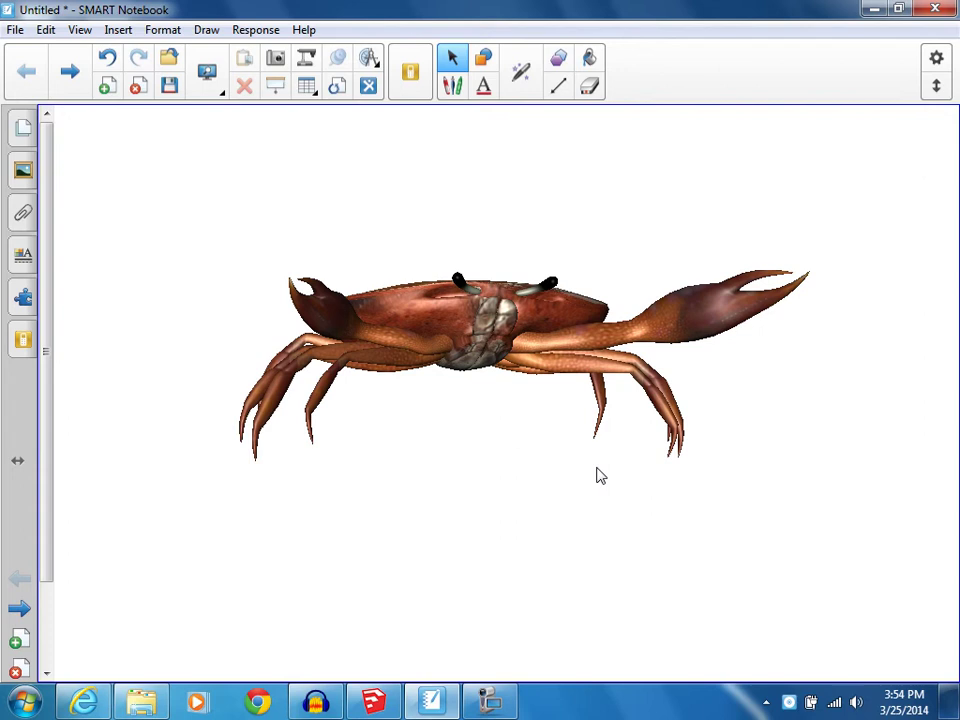
- View the document camera on the following page and return to the crab page
click(553, 456)
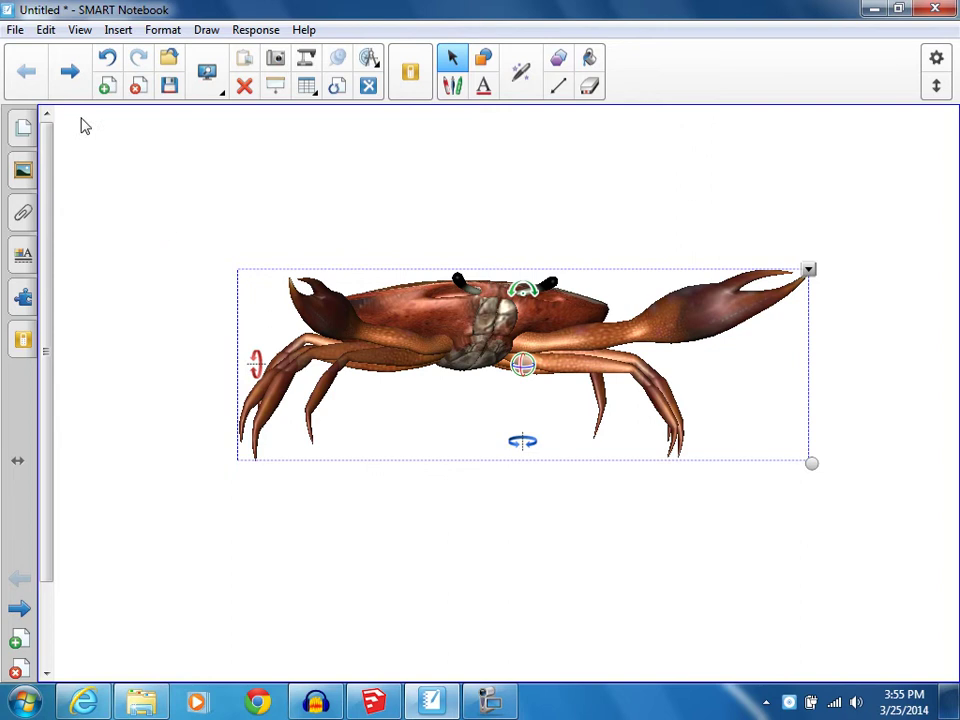
click(67, 78)
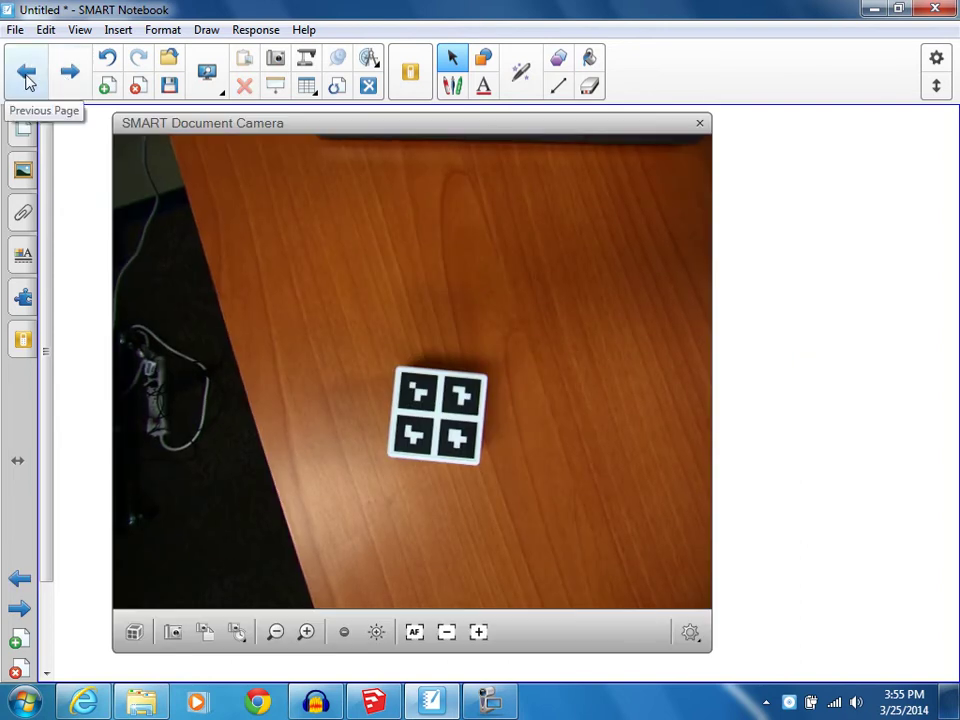
click(27, 82)
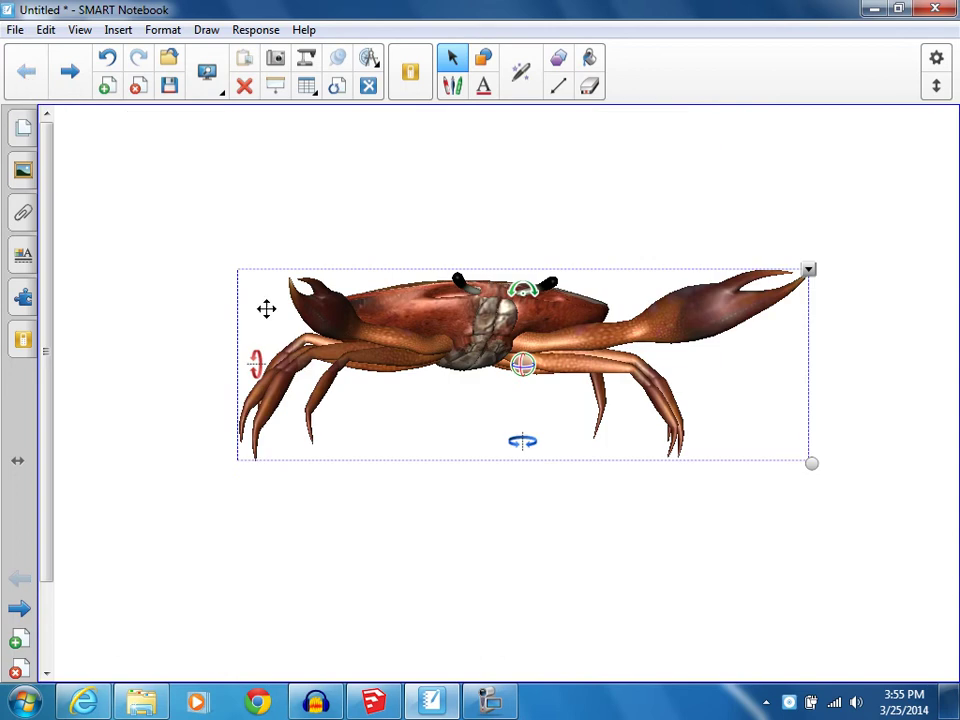
click(163, 287)
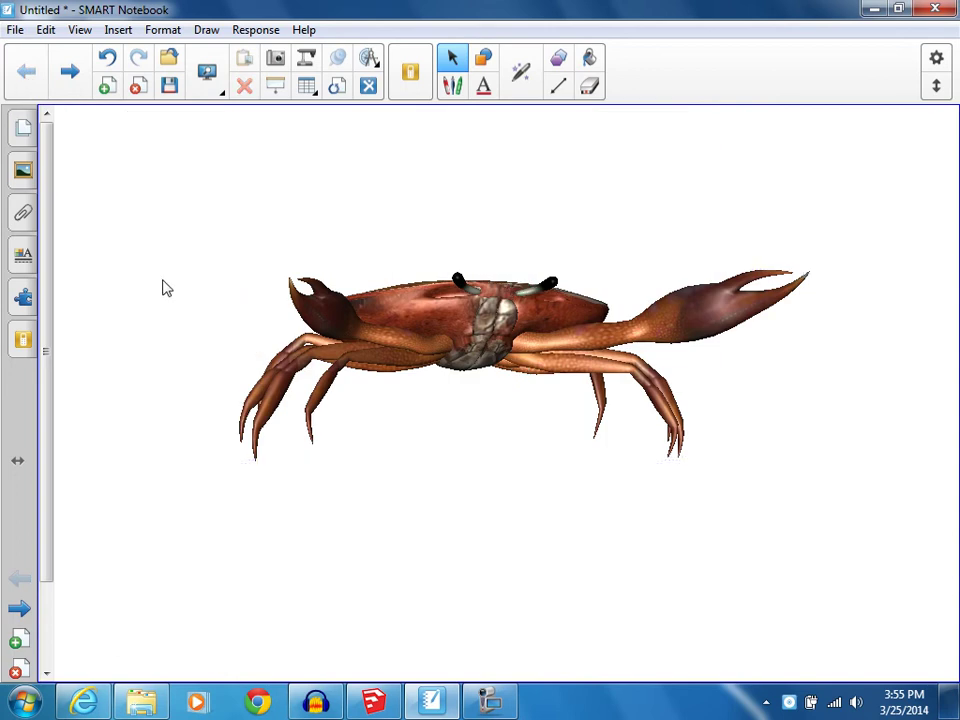
- Tilt the crab slightly in 3D and show the document camera's mixed reality view behind it
click(496, 335)
drag(521, 364, 505, 335)
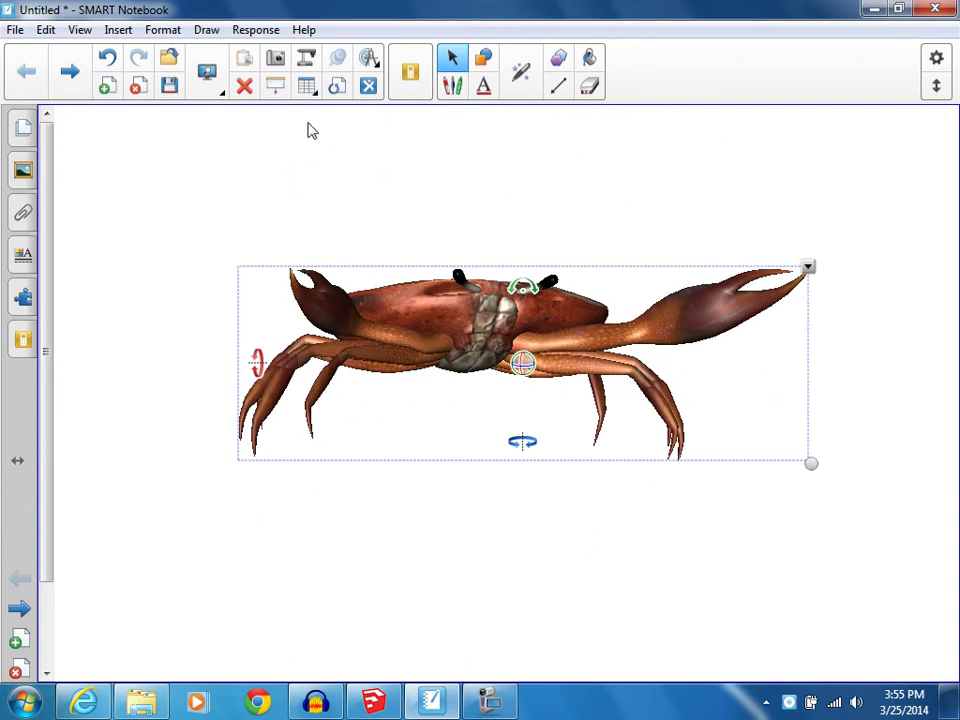
click(231, 180)
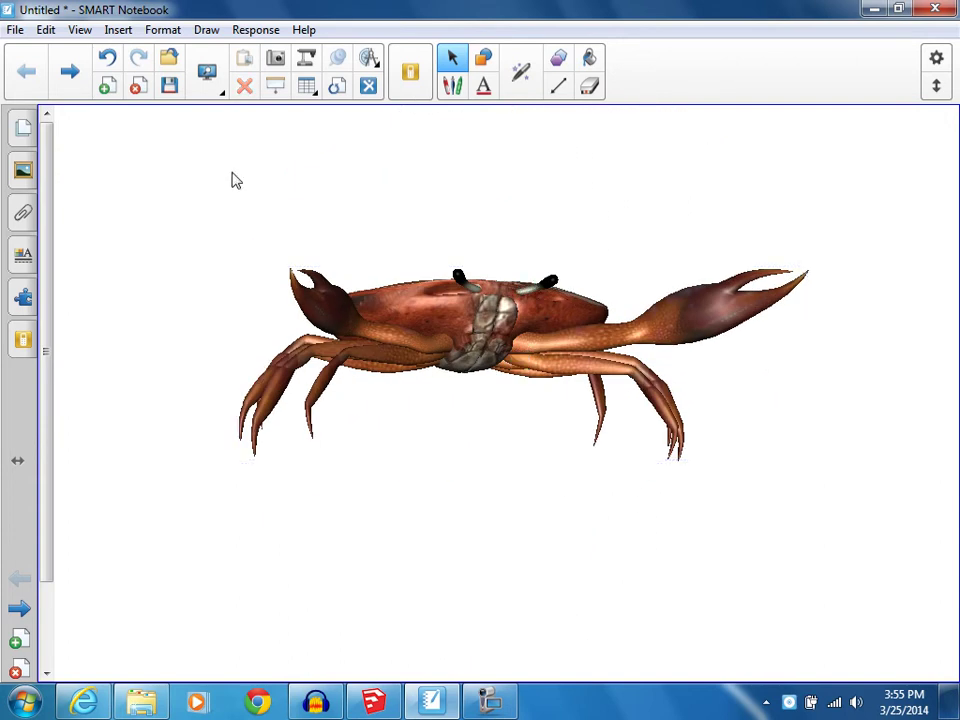
click(307, 64)
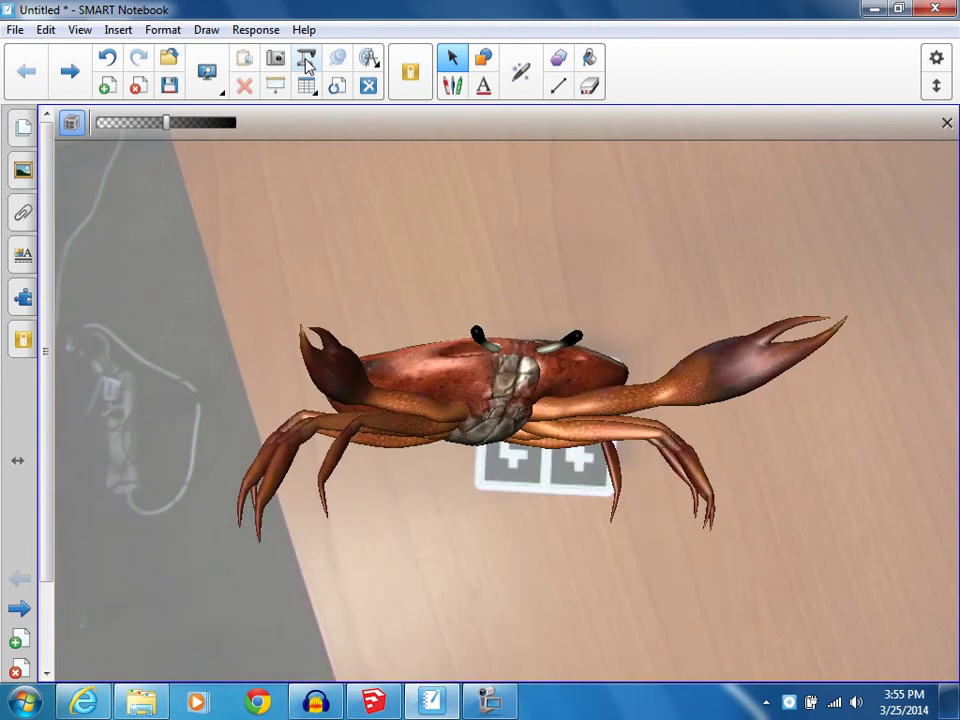
- Open the Trimble 3D Warehouse website from the gallery's Google 3D warehouse entry and maximize its browser window
click(21, 172)
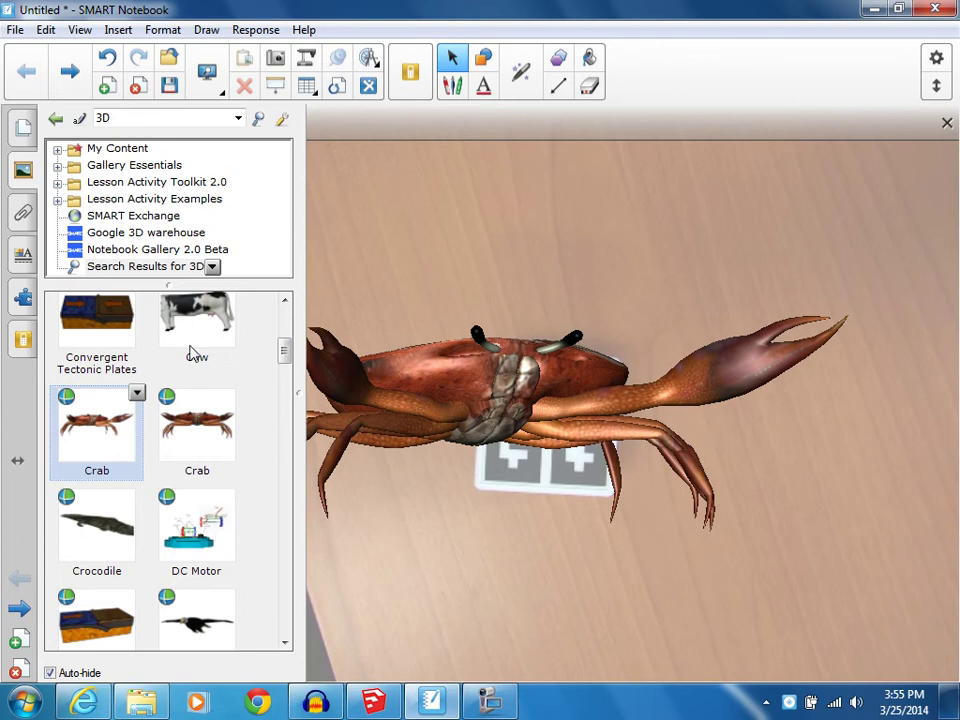
drag(280, 352, 283, 317)
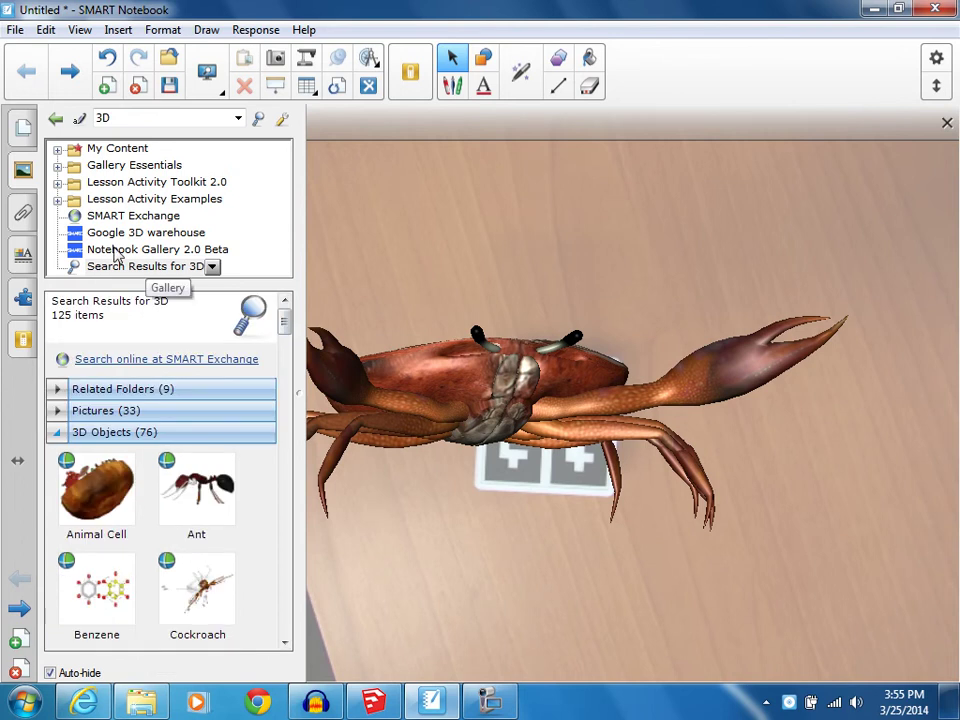
click(112, 216)
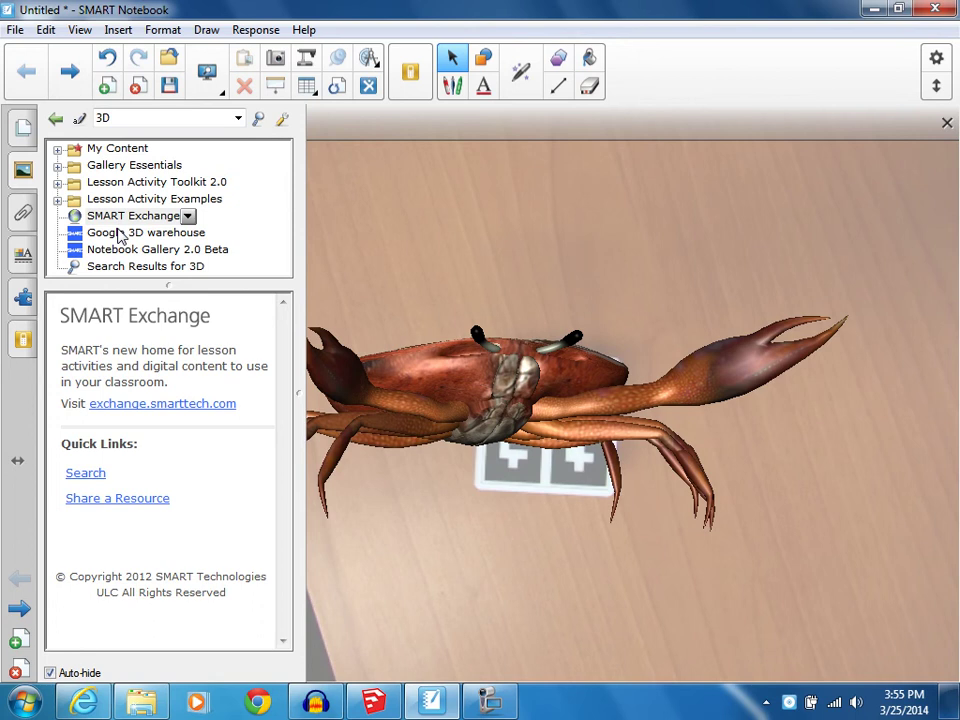
click(119, 233)
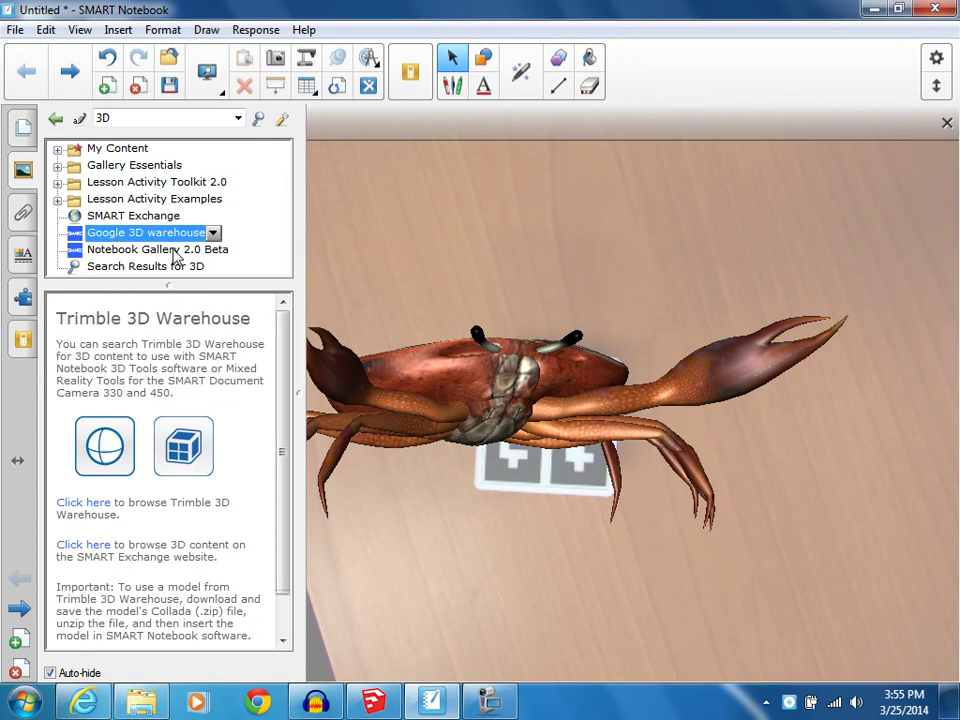
click(94, 510)
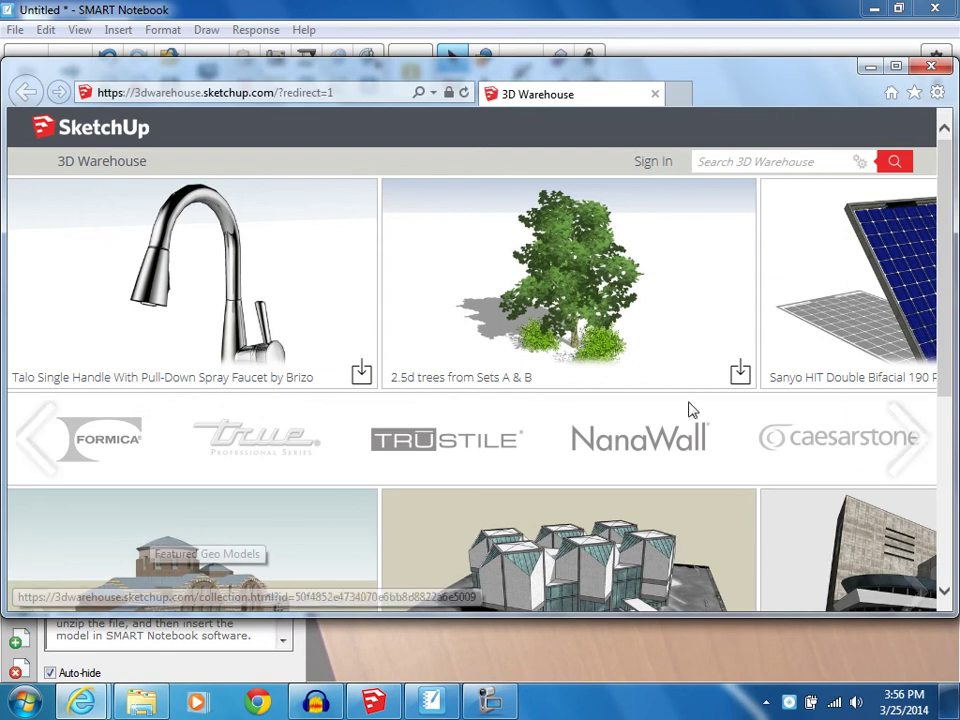
click(898, 67)
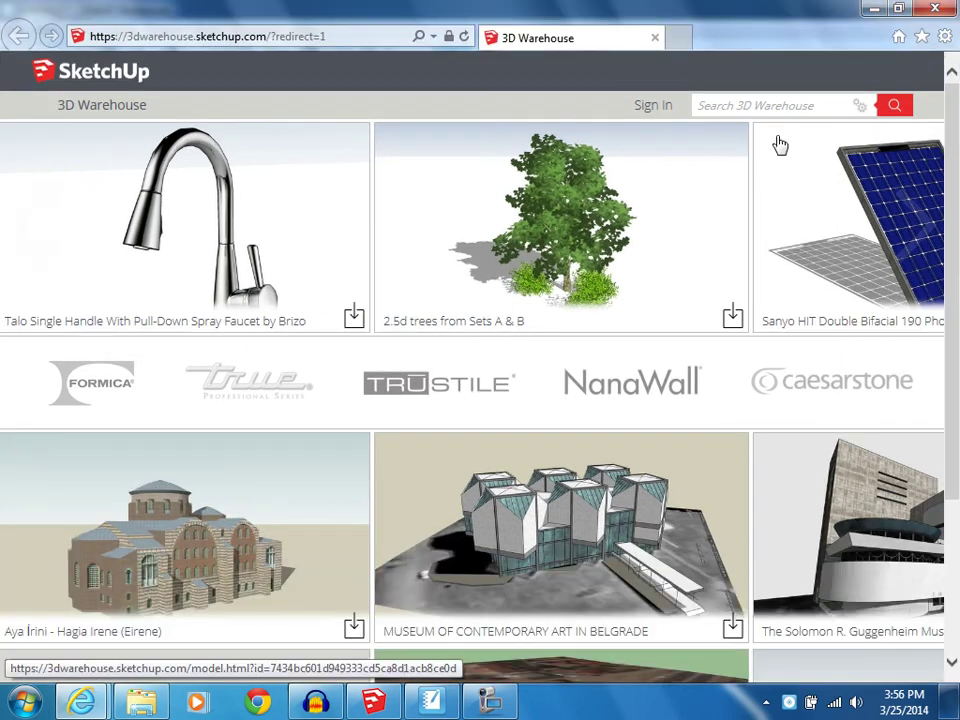
- Download the Museum of Contemporary Art in Belgrade as a SketchUp 6 Model and open the MSU.skp file directly
click(566, 525)
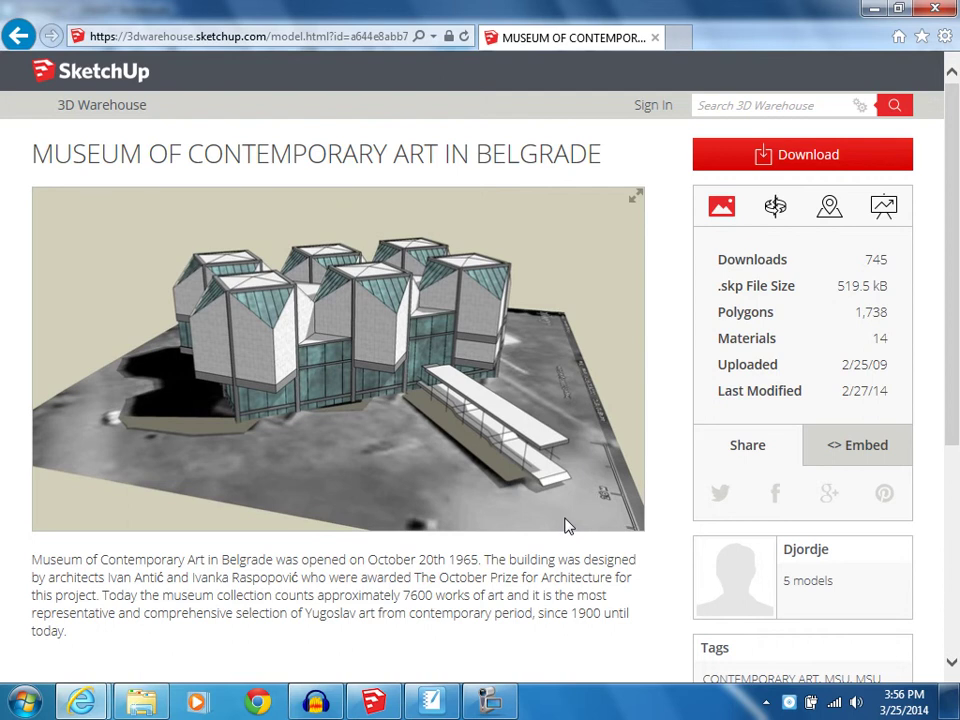
click(797, 158)
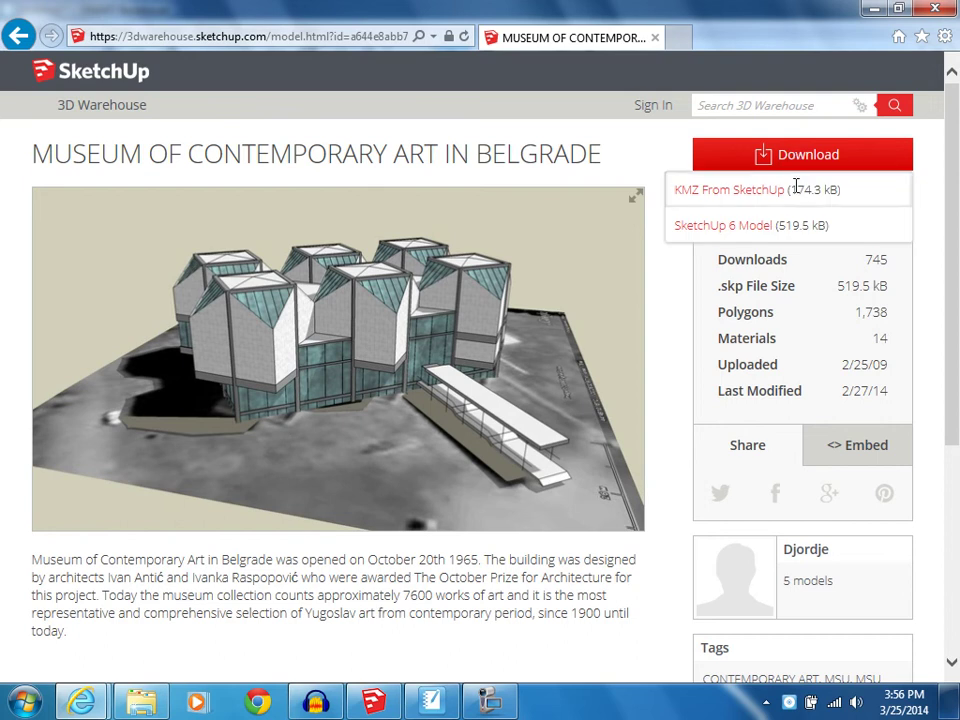
click(737, 229)
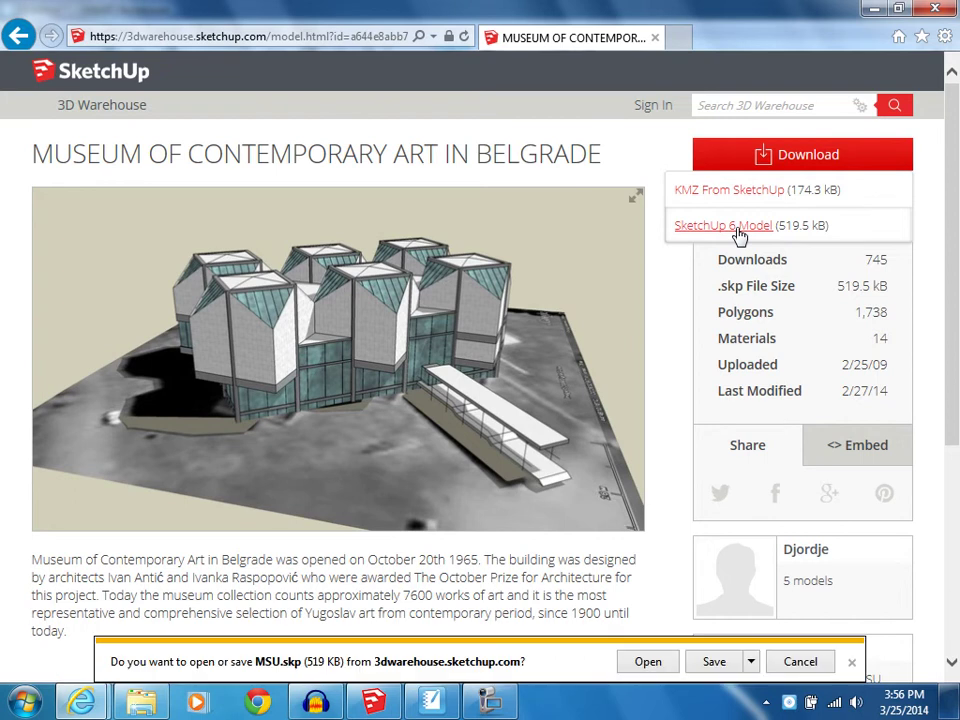
click(650, 663)
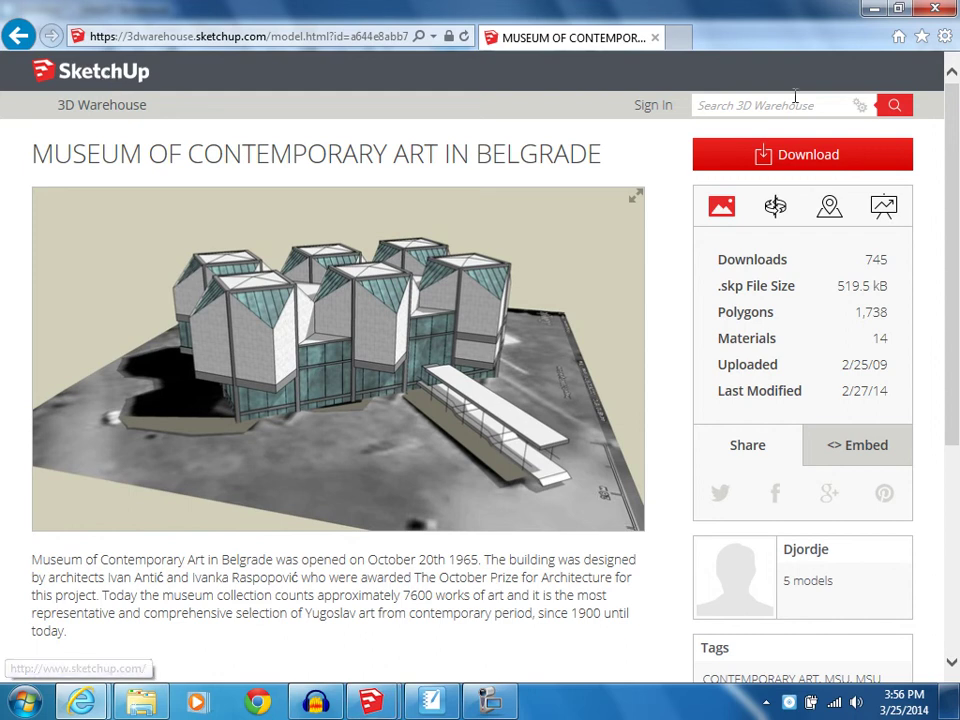
- Minimize the browser and notebook windows, start using SketchUp and dismiss the file version notice for the MSU model
click(874, 10)
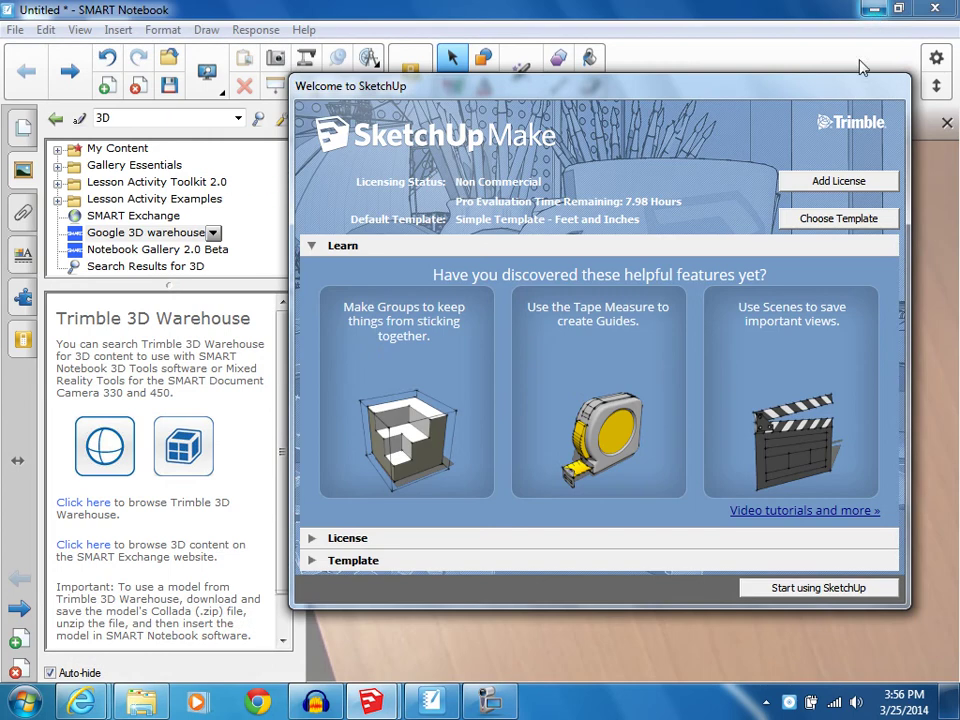
click(875, 10)
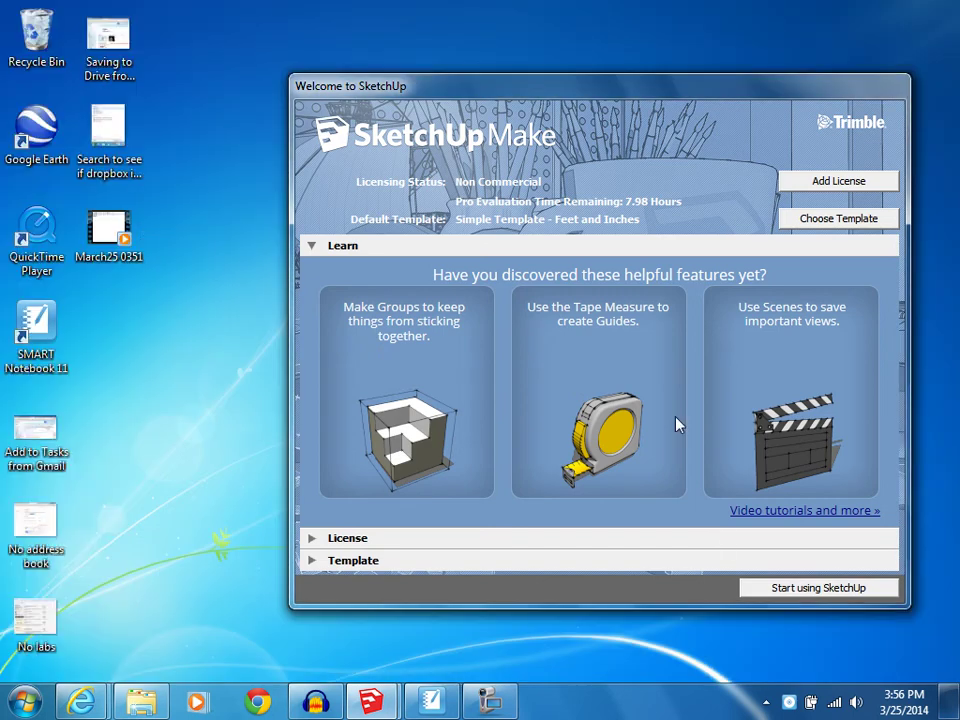
click(805, 590)
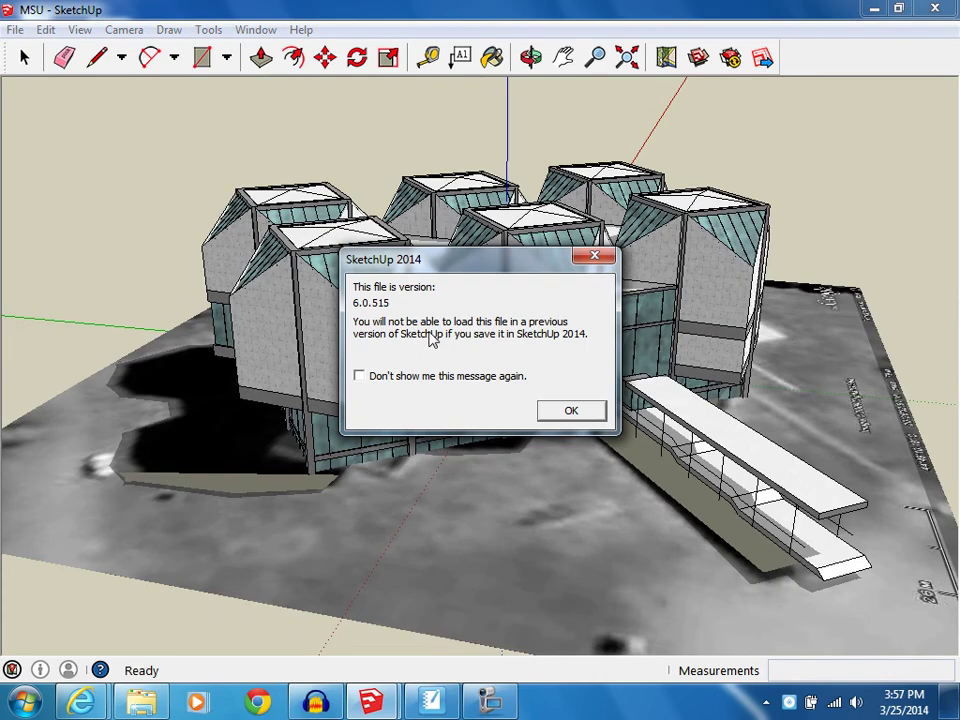
click(566, 411)
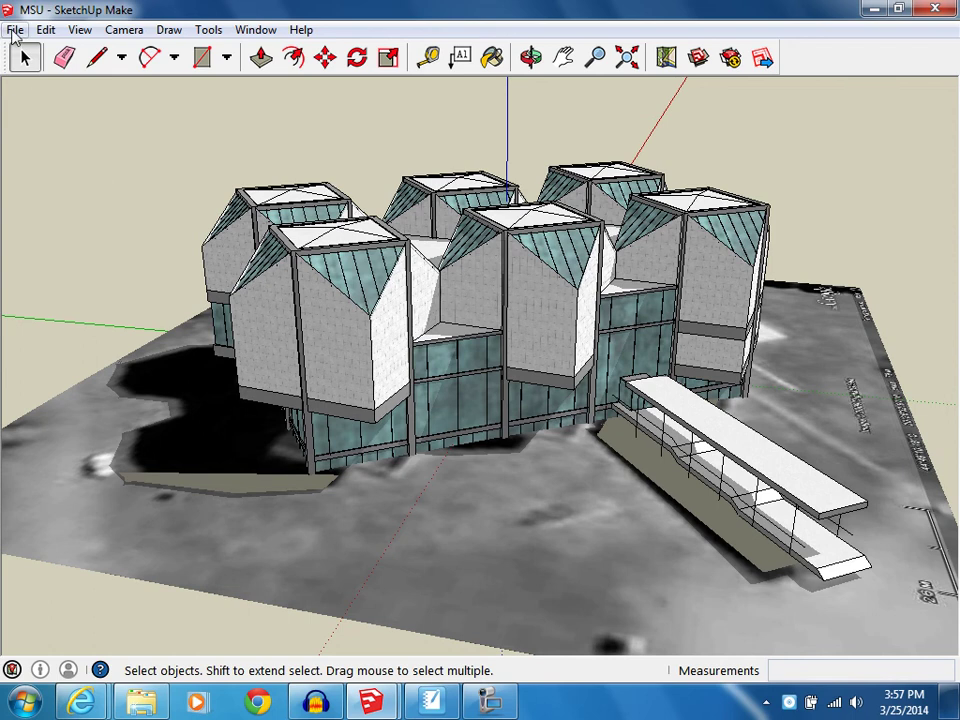
- Export the museum as a 3D model to the Desktop, named MSU, as a COLLADA File (*.dae)
click(14, 31)
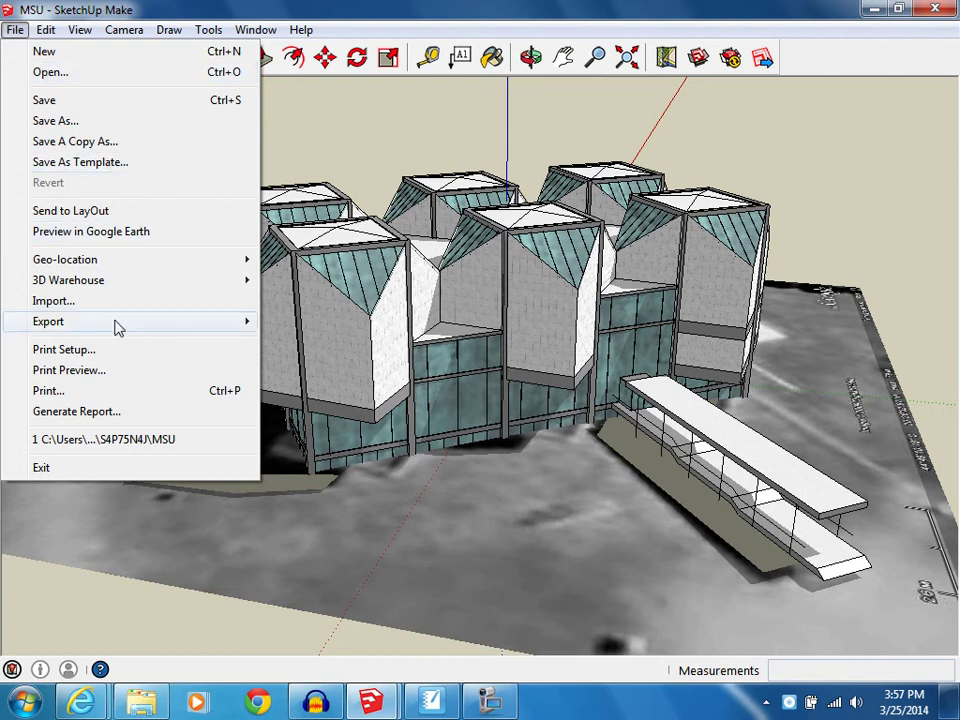
mouse_move(117, 327)
click(302, 324)
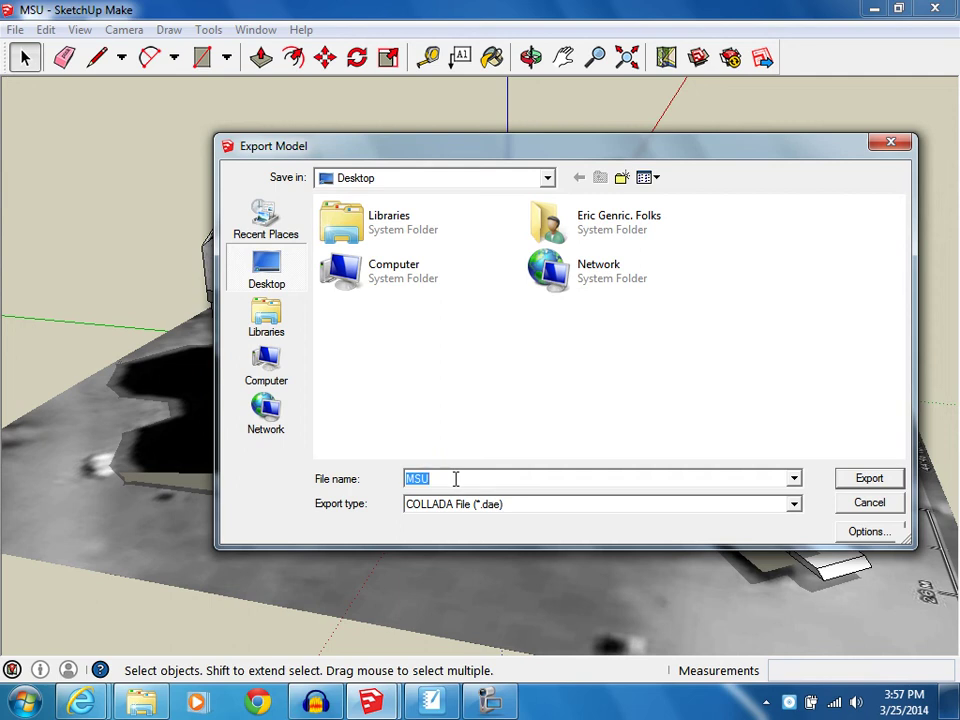
click(870, 480)
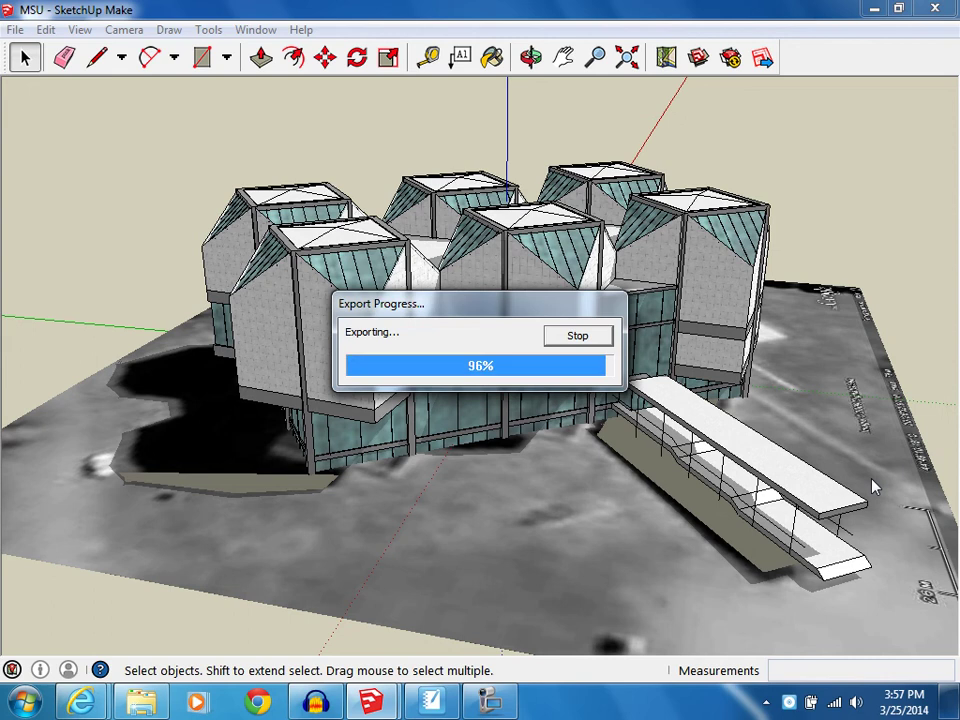
- Minimize SketchUp, switch to SMART Notebook and move its window aside so the desktop files are accessible
click(876, 10)
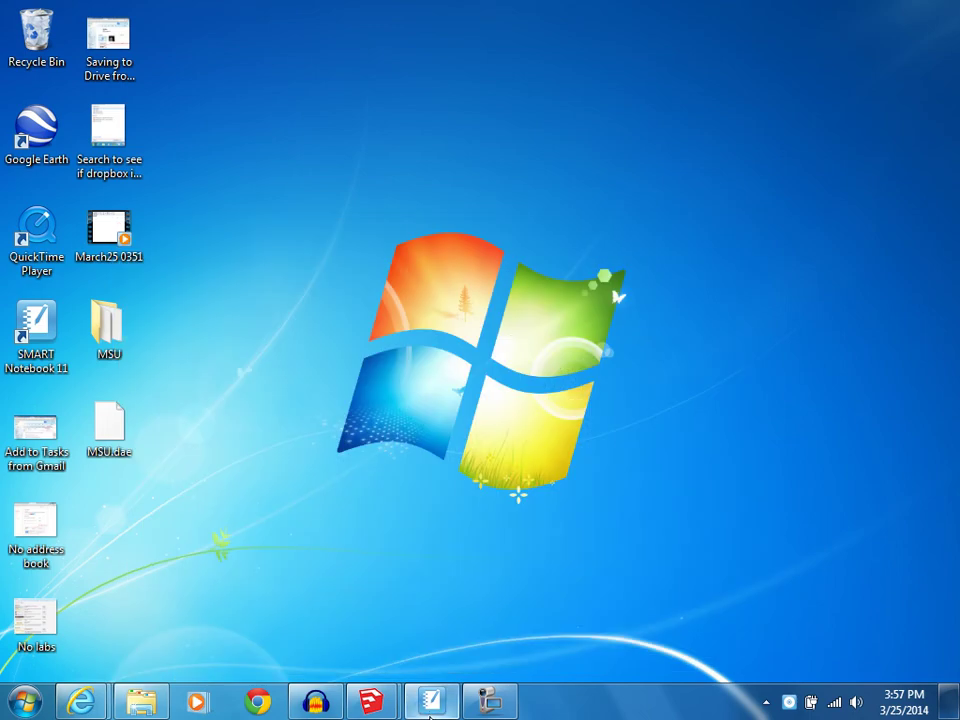
click(430, 702)
drag(262, 16, 430, 28)
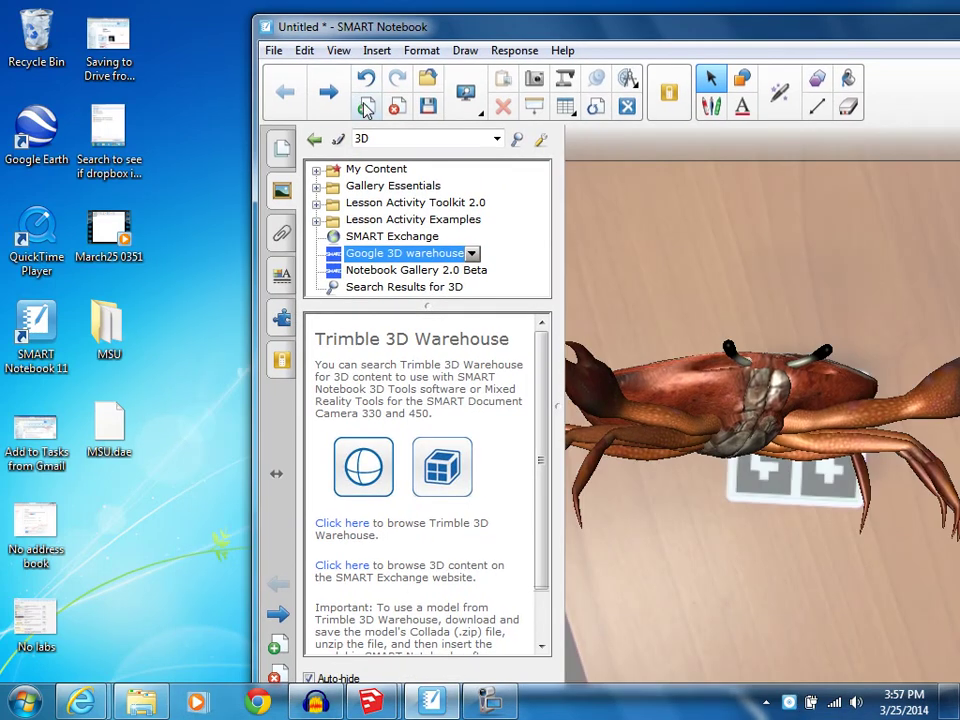
- Add a new page with a document camera view and insert the desktop file MSU.dae over the cube marker
click(365, 82)
click(564, 84)
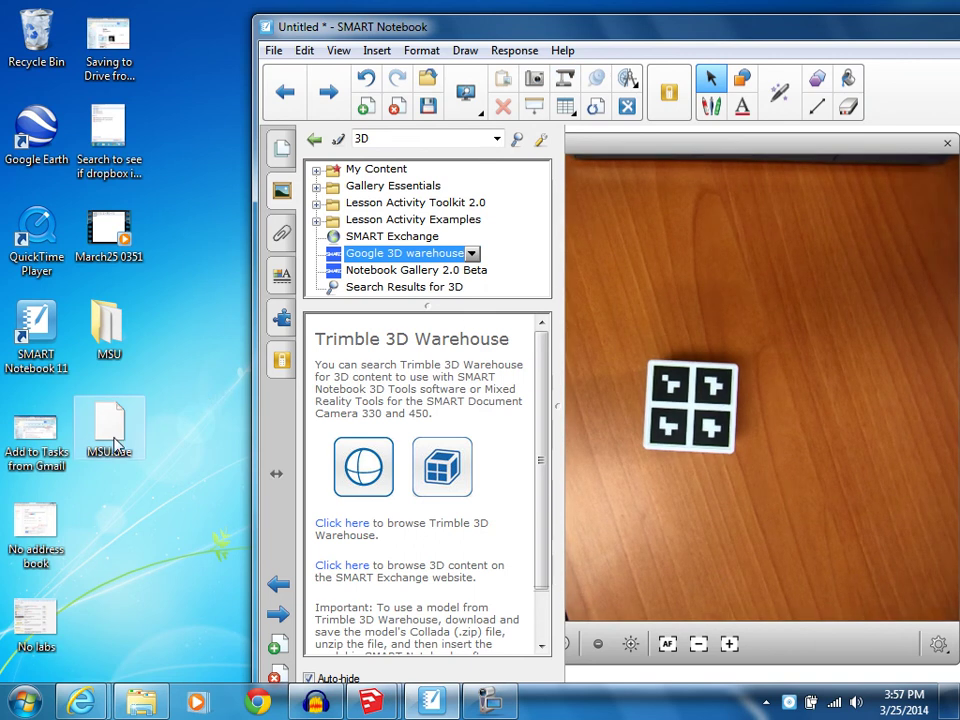
mouse_move(110, 425)
mouse_down()
mouse_move(754, 401)
mouse_move(748, 388)
mouse_up()
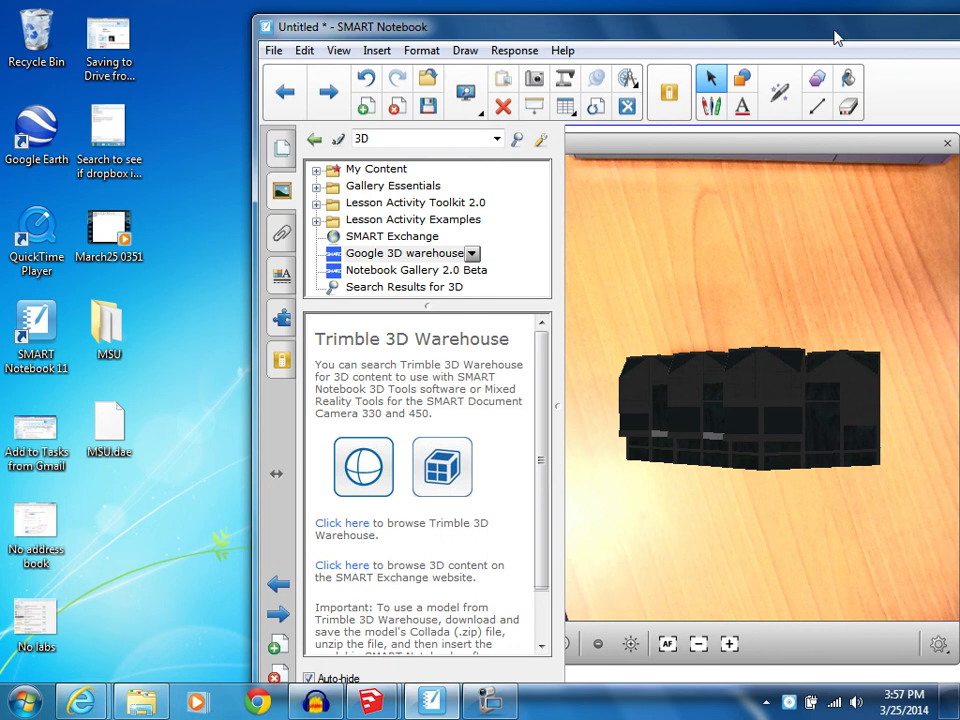
- Maximize the notebook window and activate the document camera view to show the MSU model over the cube marker
drag(630, 30, 416, 50)
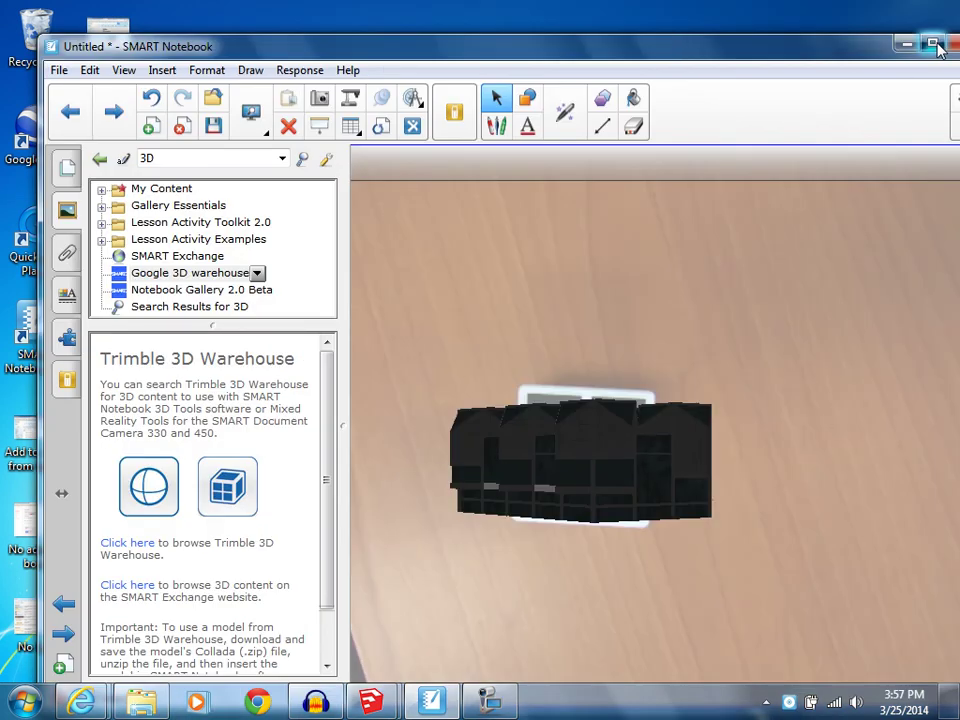
click(935, 45)
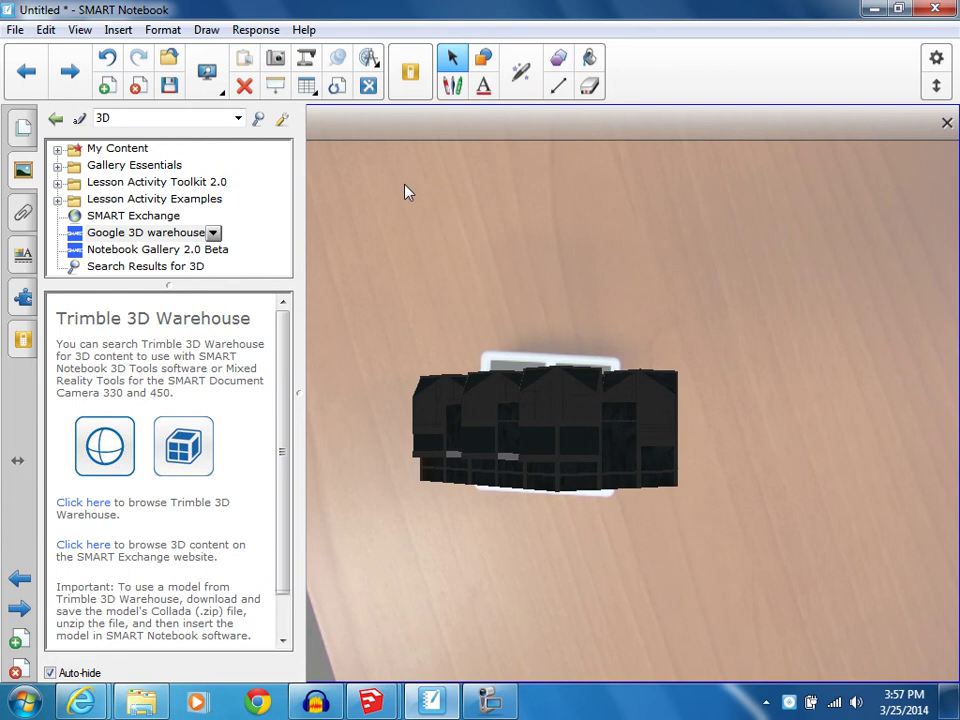
click(518, 263)
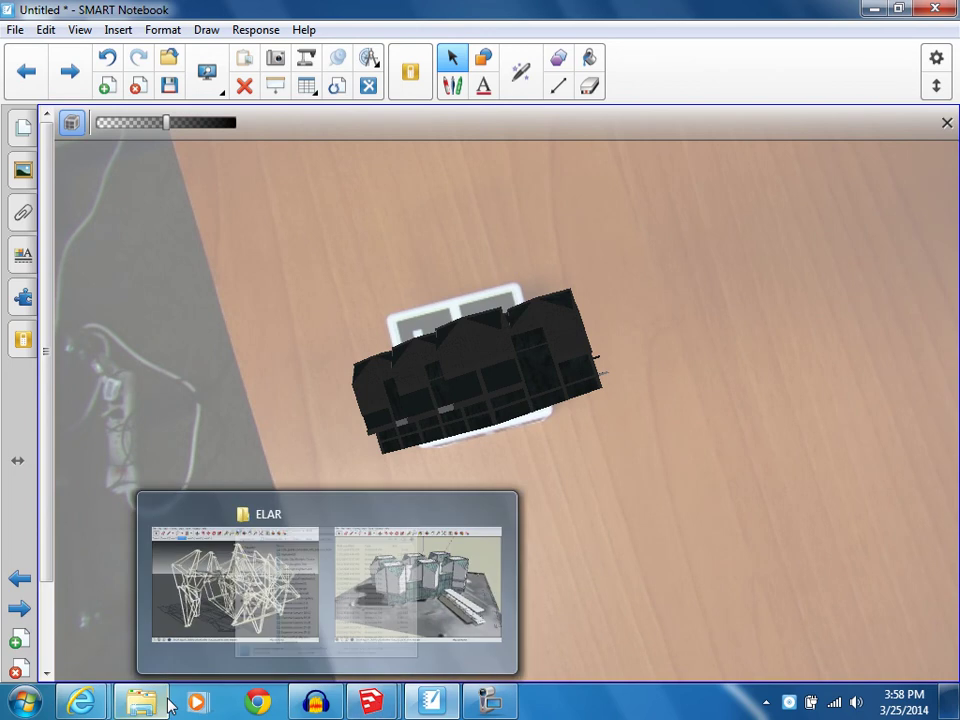
mouse_move(82, 703)
click(120, 590)
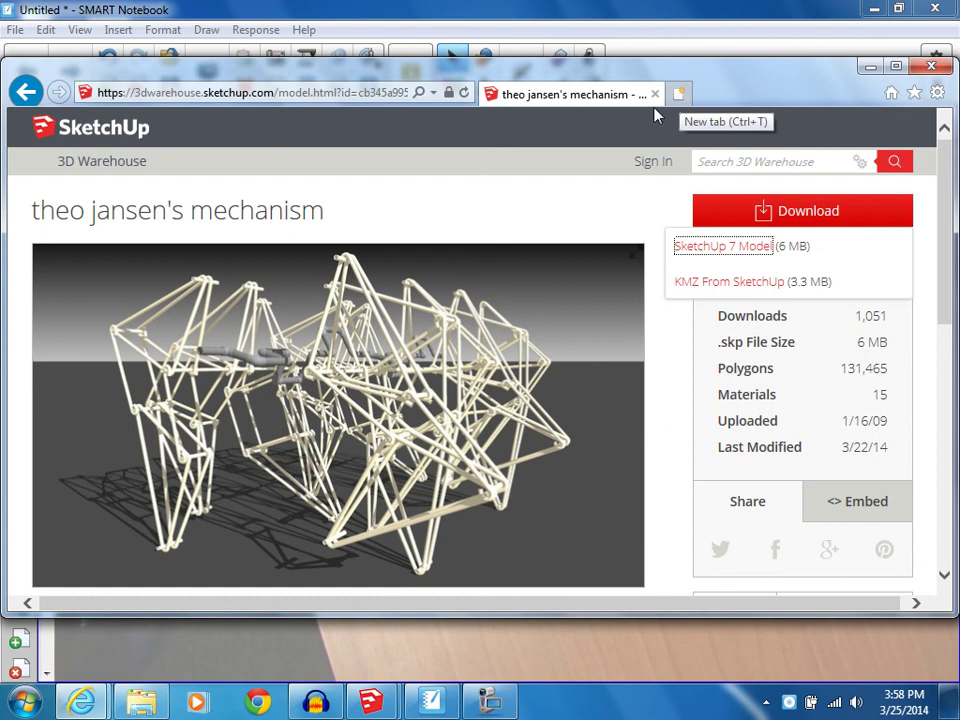
click(477, 285)
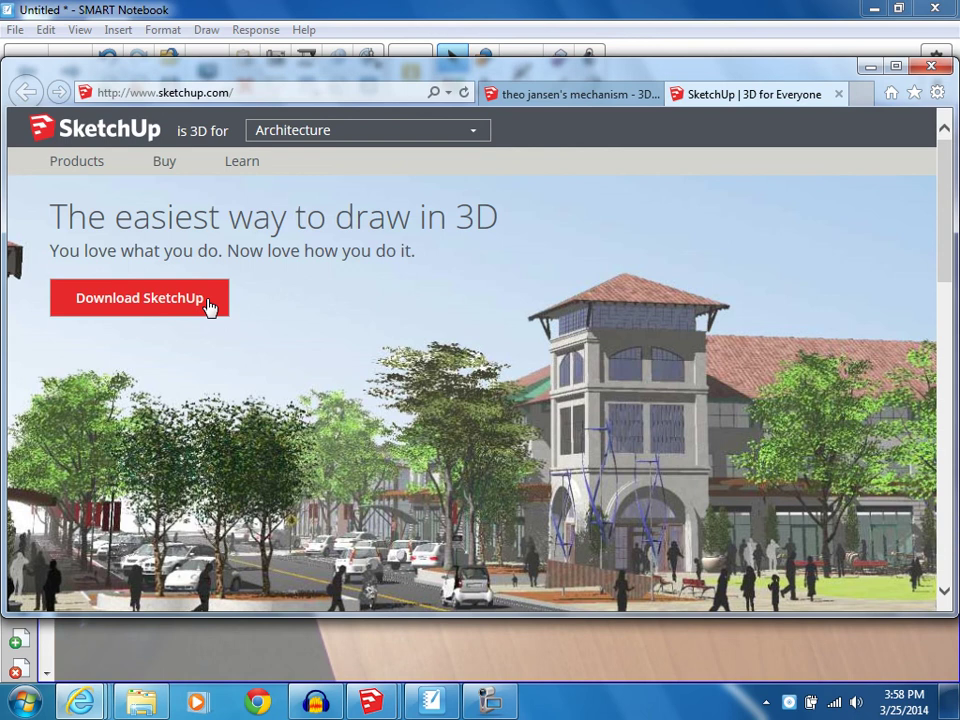
- Go to the SketchUp download page and choose Educational Use as the planned use to show the product options
click(208, 307)
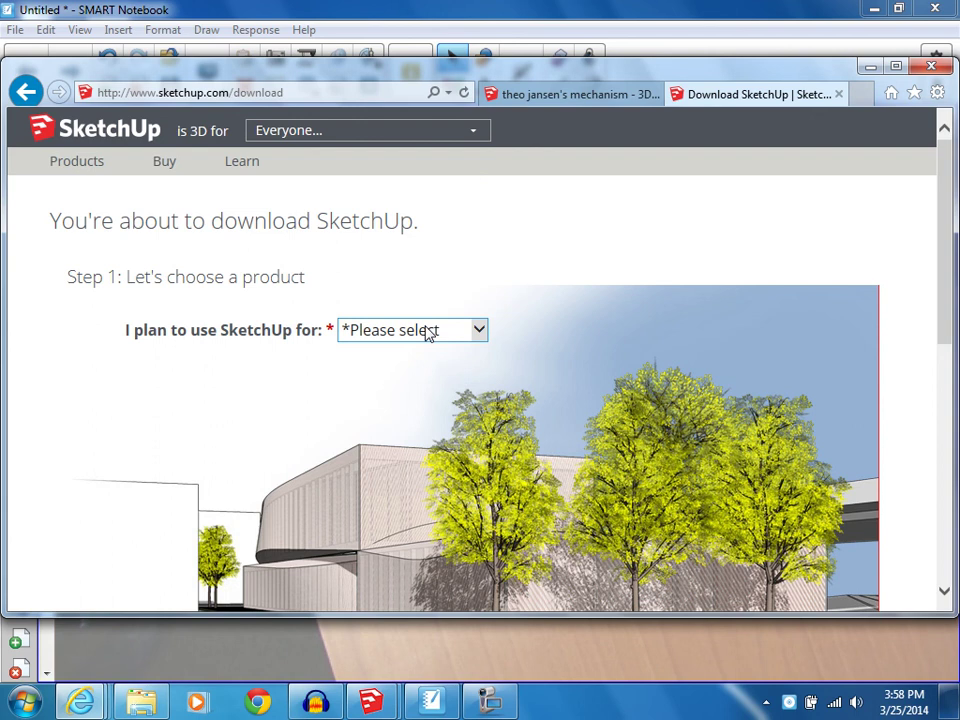
click(427, 333)
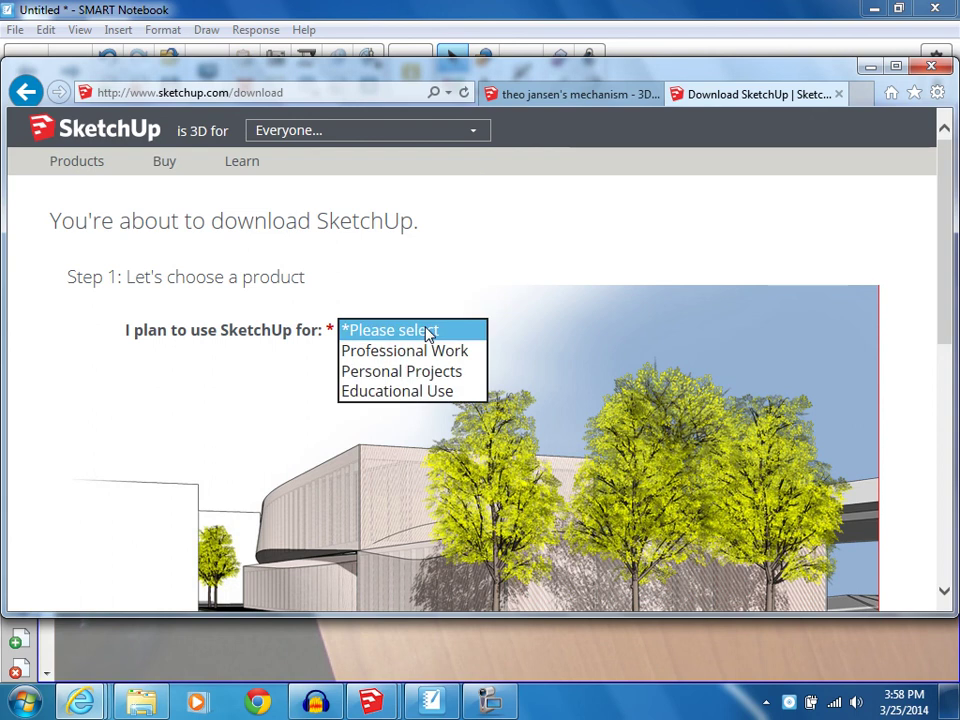
click(446, 390)
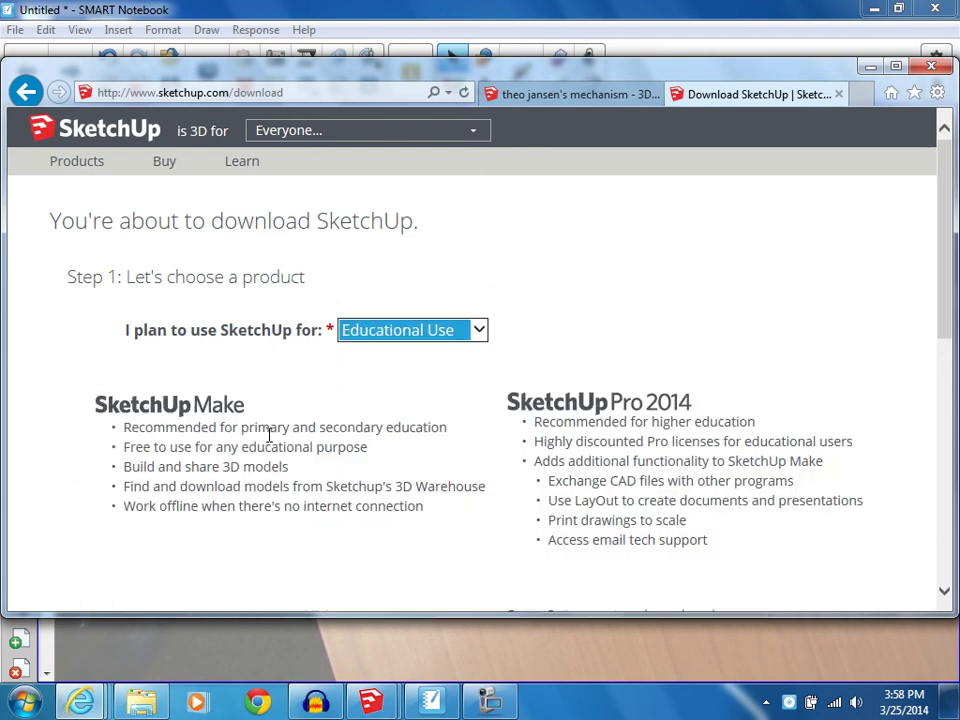
mouse_move(948, 234)
mouse_down()
mouse_move(953, 360)
mouse_move(952, 234)
mouse_up()
click(490, 700)
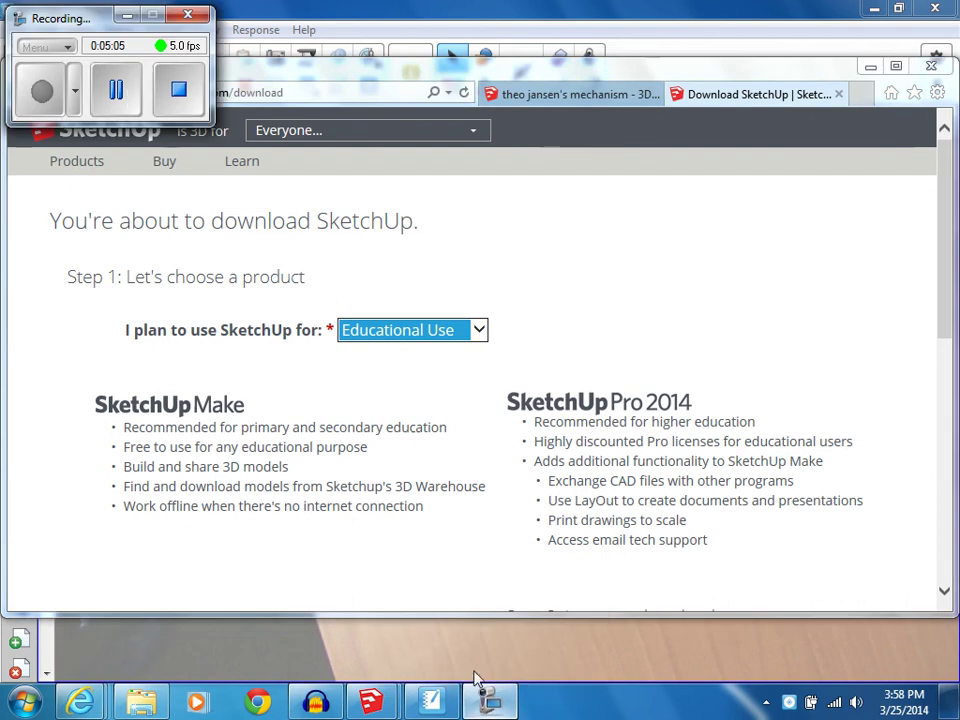